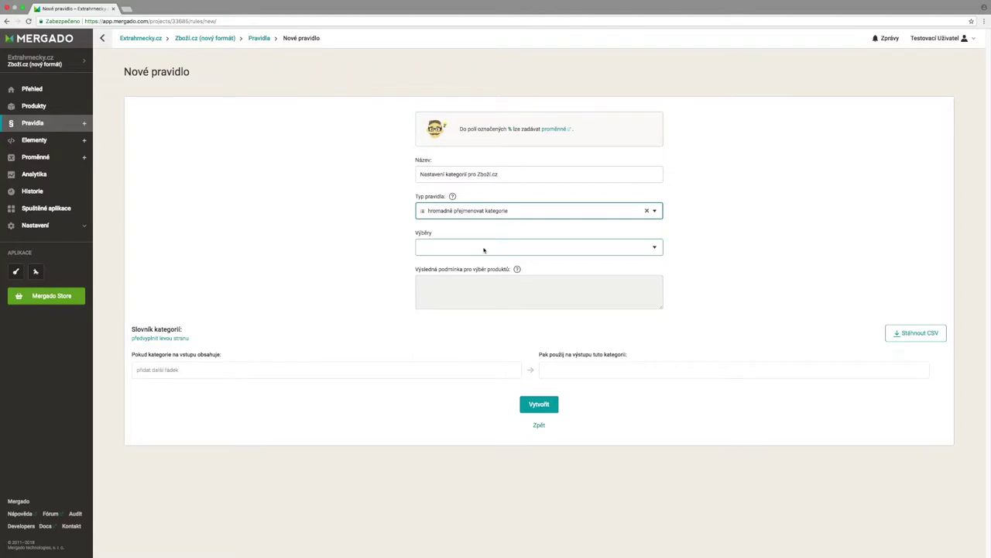
# - Apply the new rule to the selection Všechny produkty and prefill the input side of the category dictionary
pyautogui.click(484, 248)
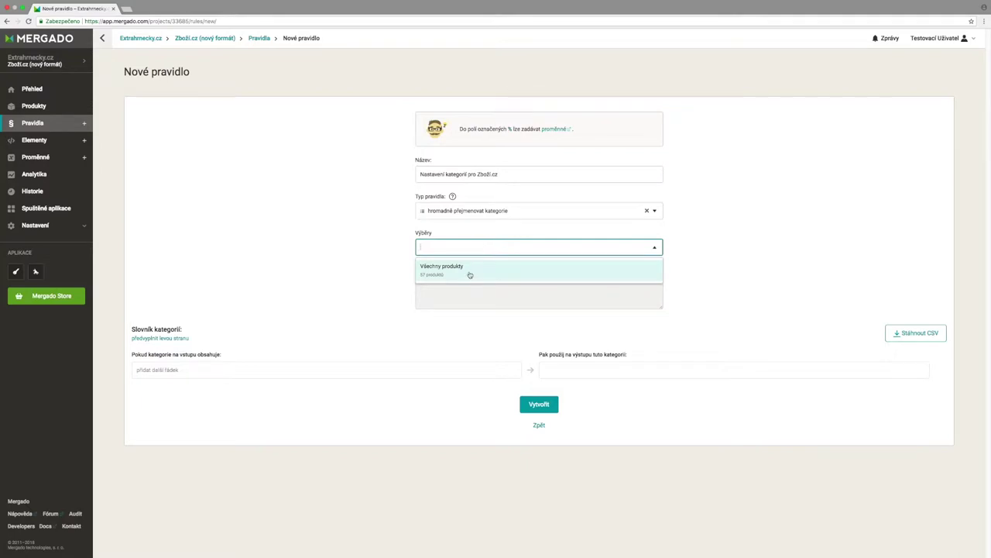
pyautogui.click(469, 273)
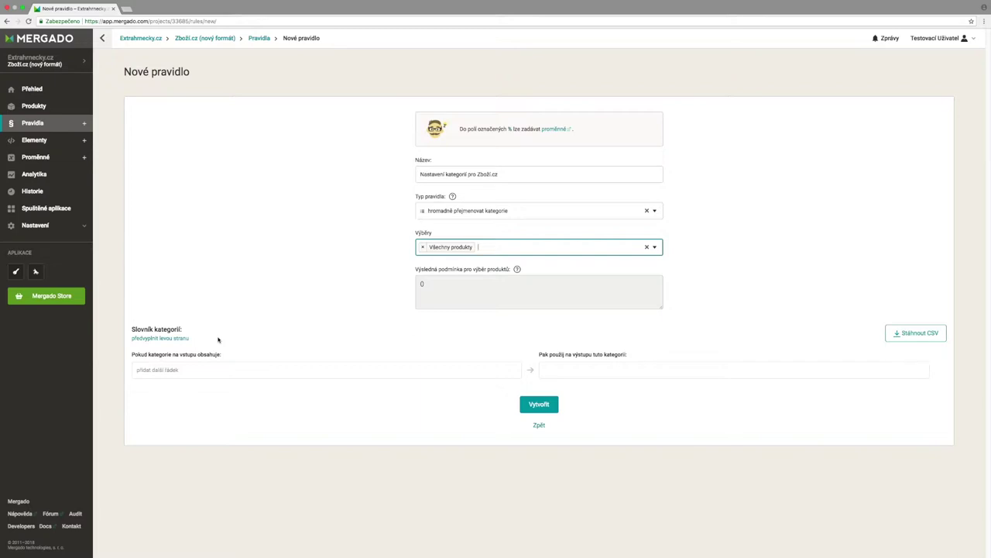
pyautogui.click(165, 339)
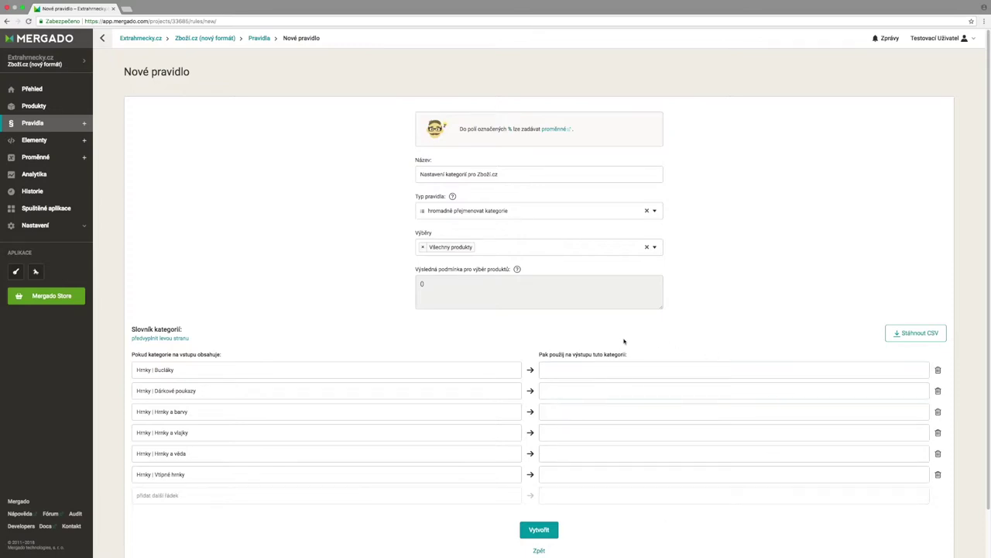
# - Map Hrnky | Bucláky to the output category Dům, byt a zahrada | Bydlení a doplňky | Kuchyně a jídelna | Stolování | Hrnky a šálky
pyautogui.click(583, 369)
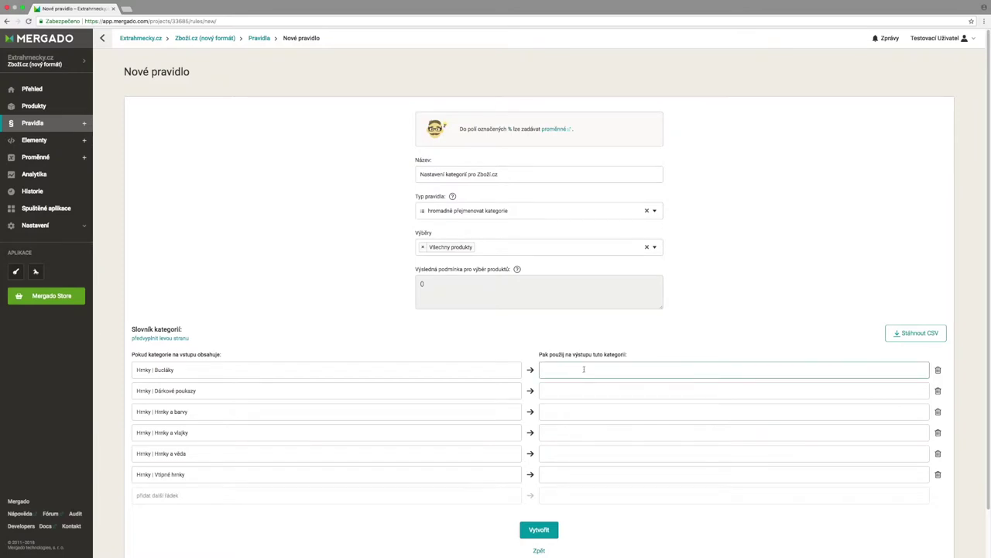
pyautogui.click(584, 370)
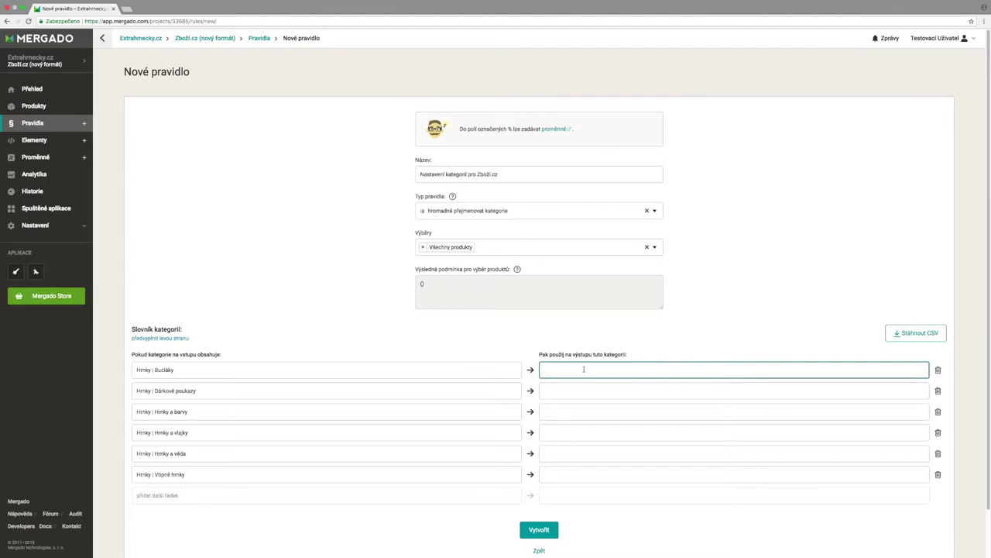
pyautogui.click(584, 369)
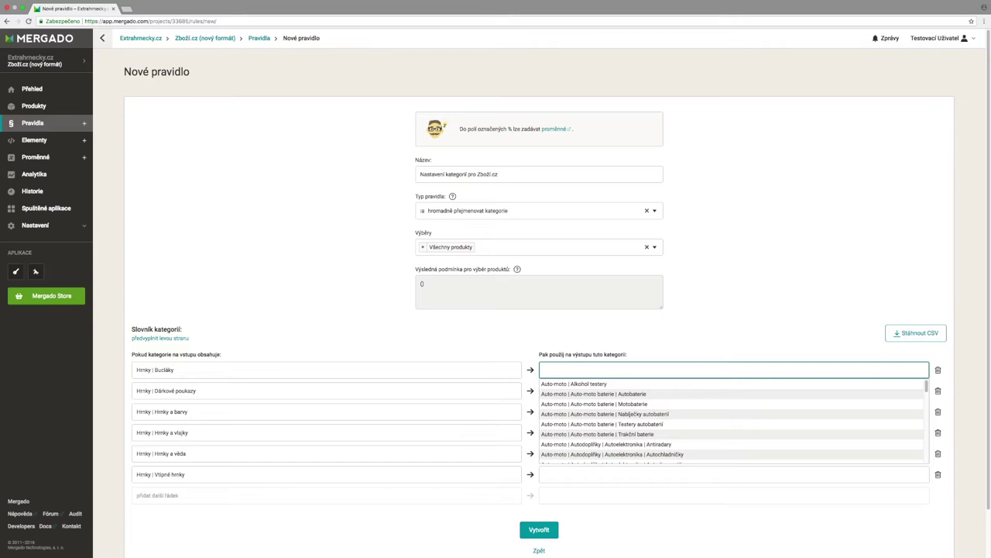
pyautogui.write('rnc')
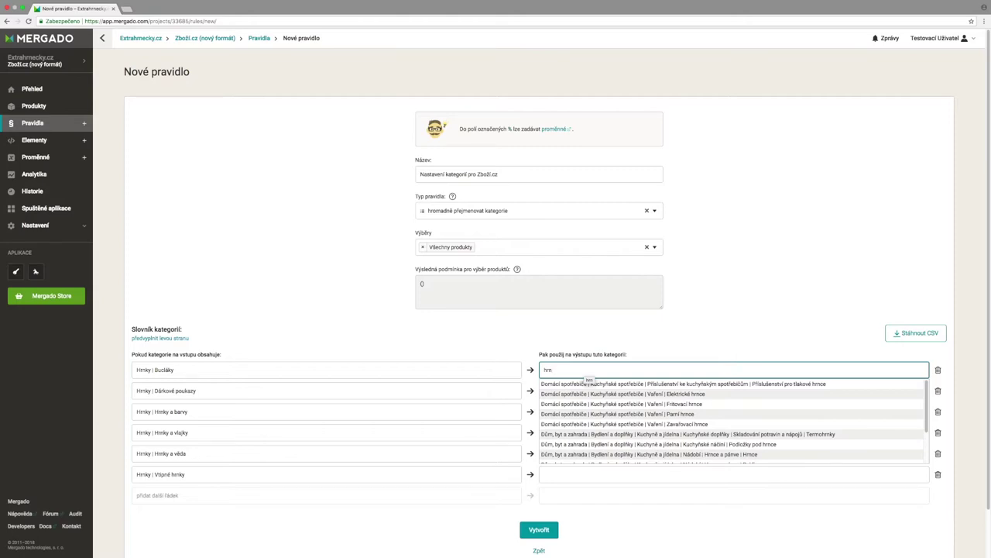
pyautogui.write('k')
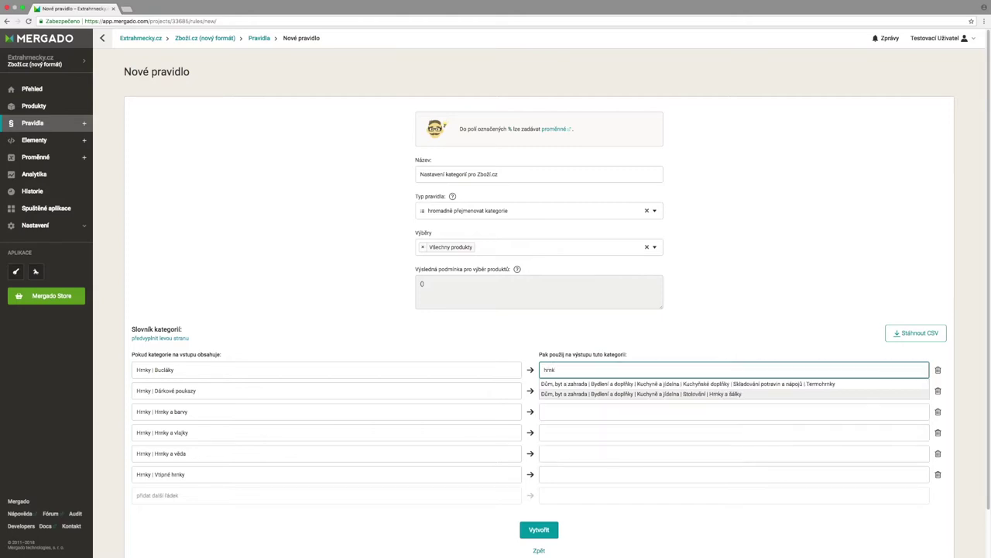
pyautogui.click(741, 394)
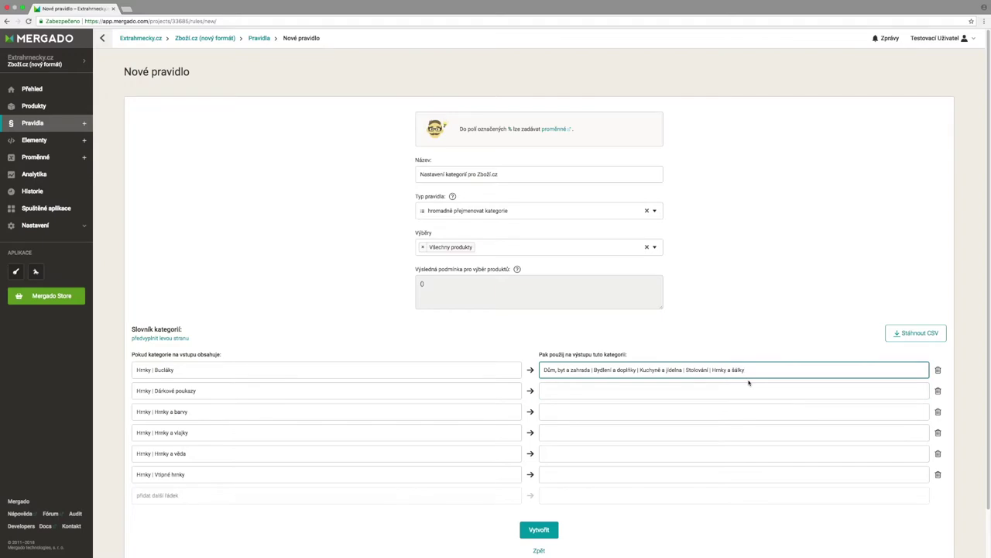
# - Copy the output category of Hrnky | Bucláky into the other five dictionary rows, from Hrnky | Dárkové poukazy to Hrnky | Vtipné hrnky
pyautogui.hotkey('ctrl', 'a')
pyautogui.hotkey('ctrl', 'c')
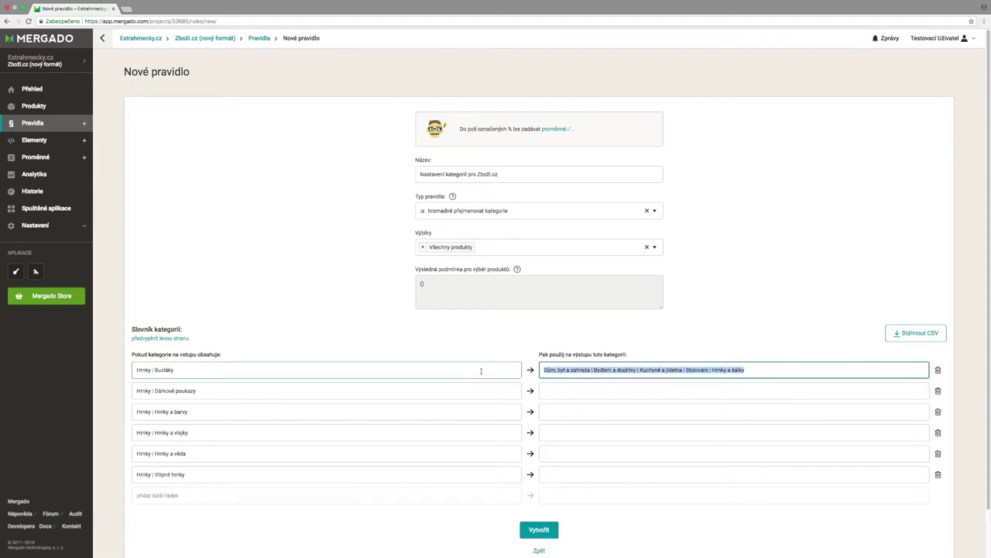
pyautogui.click(571, 388)
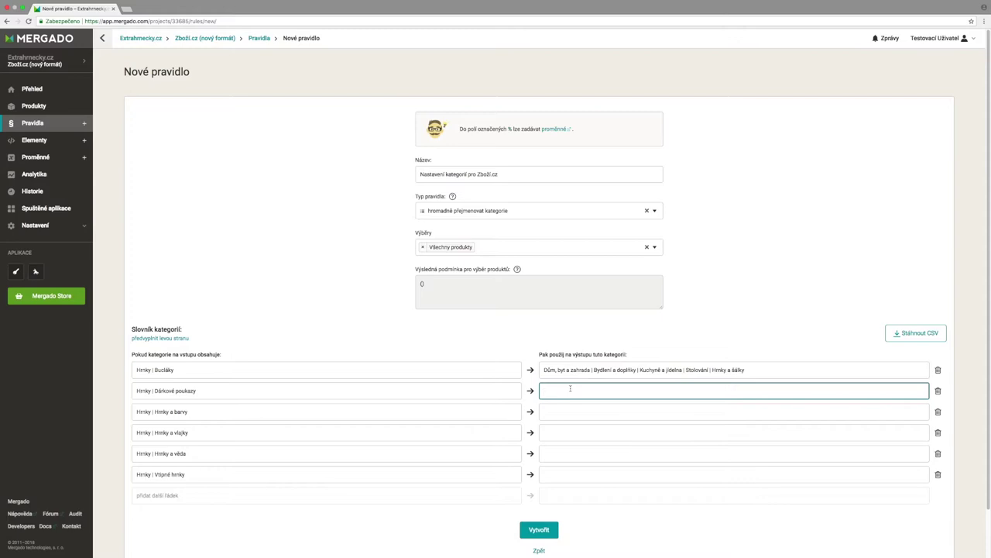
pyautogui.hotkey('ctrl', 'v')
pyautogui.click(550, 414)
pyautogui.hotkey('ctrl', 'v')
pyautogui.click(550, 433)
pyautogui.hotkey('ctrl', 'v')
pyautogui.click(553, 456)
pyautogui.hotkey('ctrl', 'v')
pyautogui.click(548, 474)
pyautogui.hotkey('ctrl', 'v')
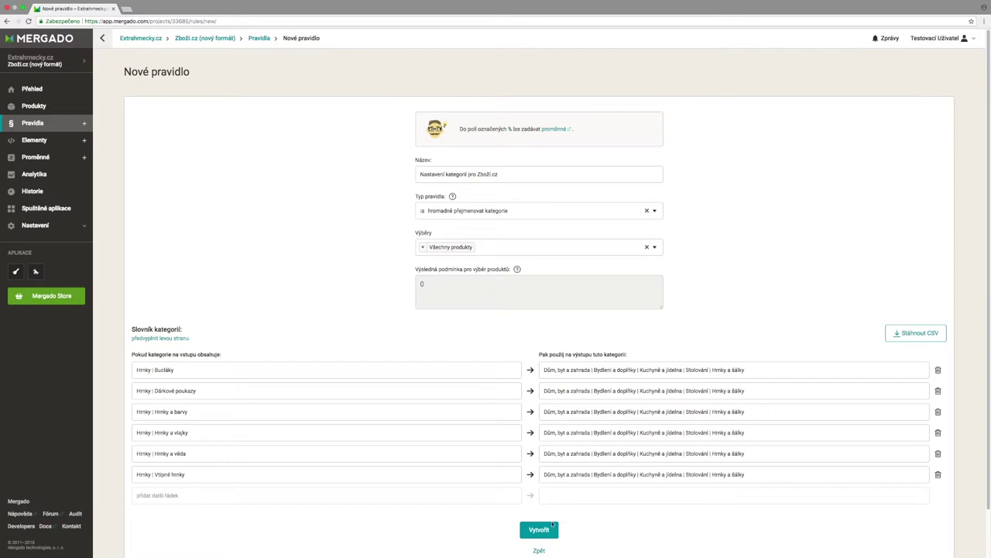
# - Create the category renaming rule, apply the export's rules and return to the rule list
pyautogui.click(549, 531)
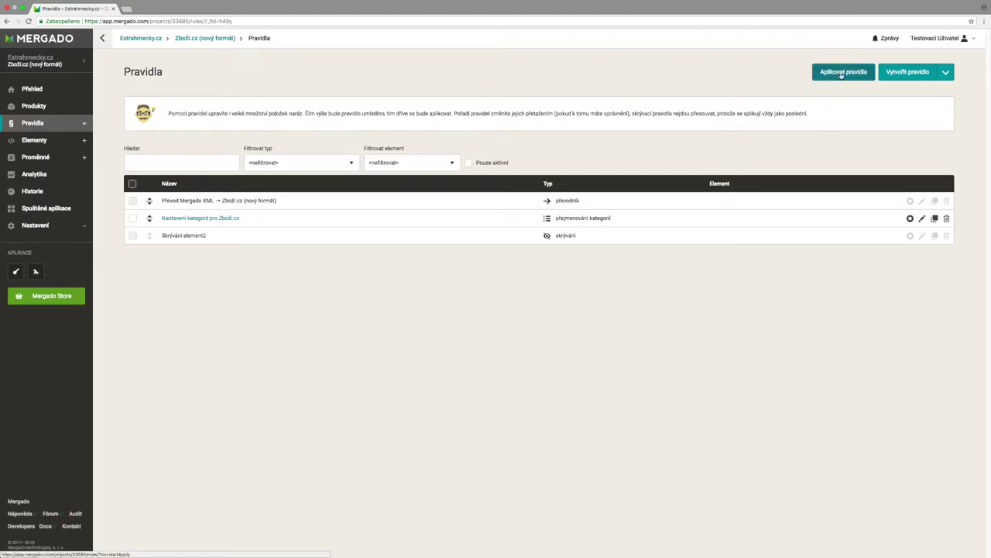
pyautogui.click(841, 73)
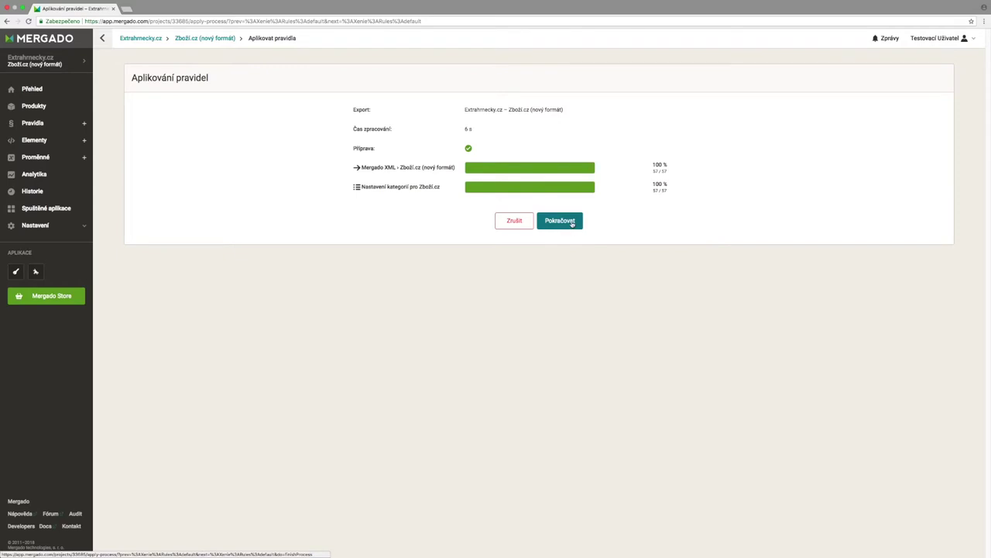
pyautogui.click(571, 223)
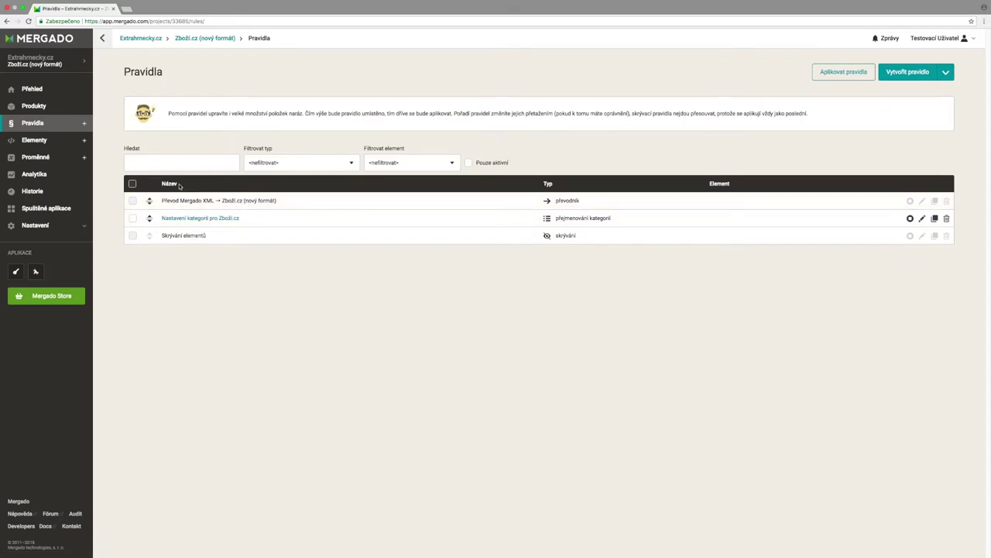
# - Compare the input CATEGORY with the output CATEGORYTEXT of the product Hrnek Science Medicine
pyautogui.click(33, 107)
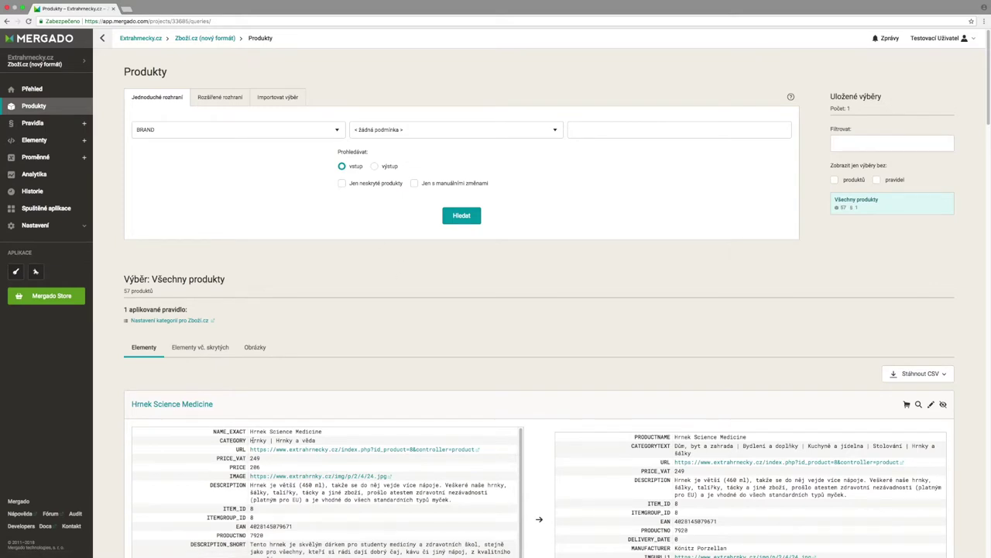
pyautogui.moveTo(250, 440); pyautogui.dragTo(319, 443)
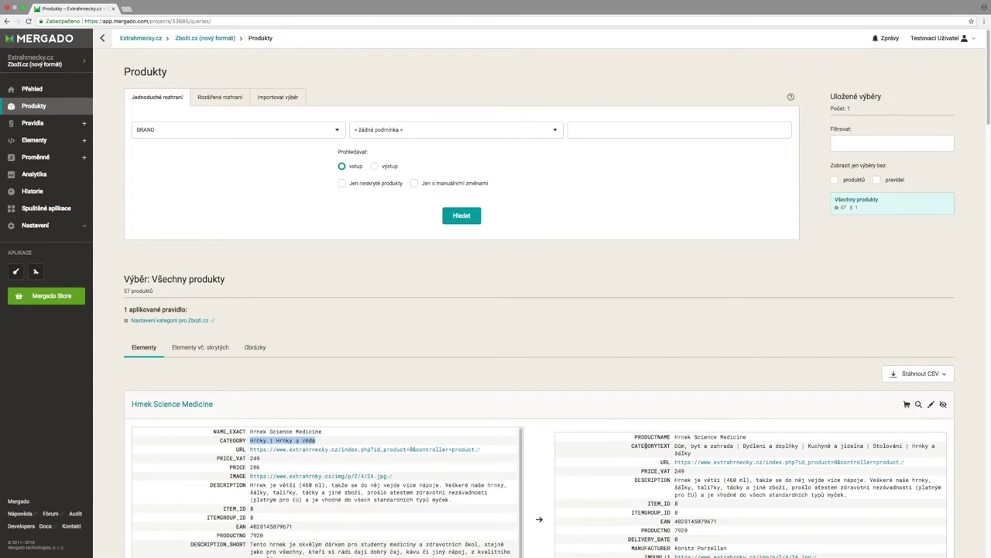
pyautogui.doubleClick(646, 446)
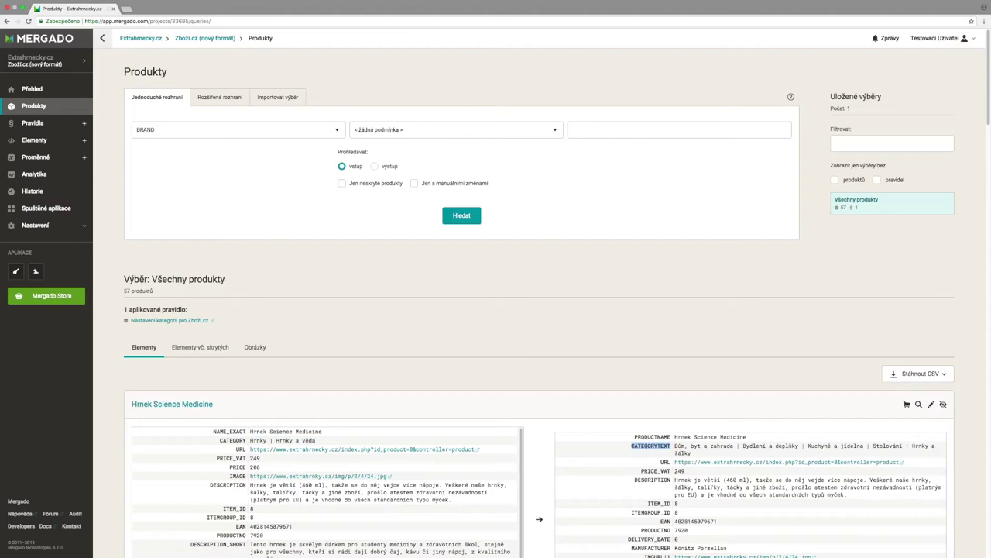
pyautogui.click(685, 448)
pyautogui.moveTo(676, 446); pyautogui.dragTo(696, 455)
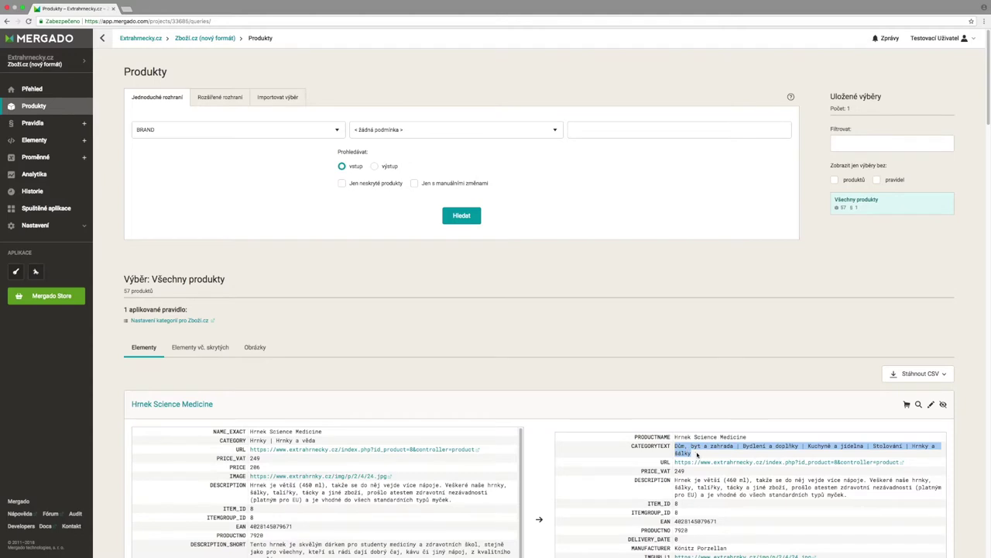
pyautogui.click(696, 454)
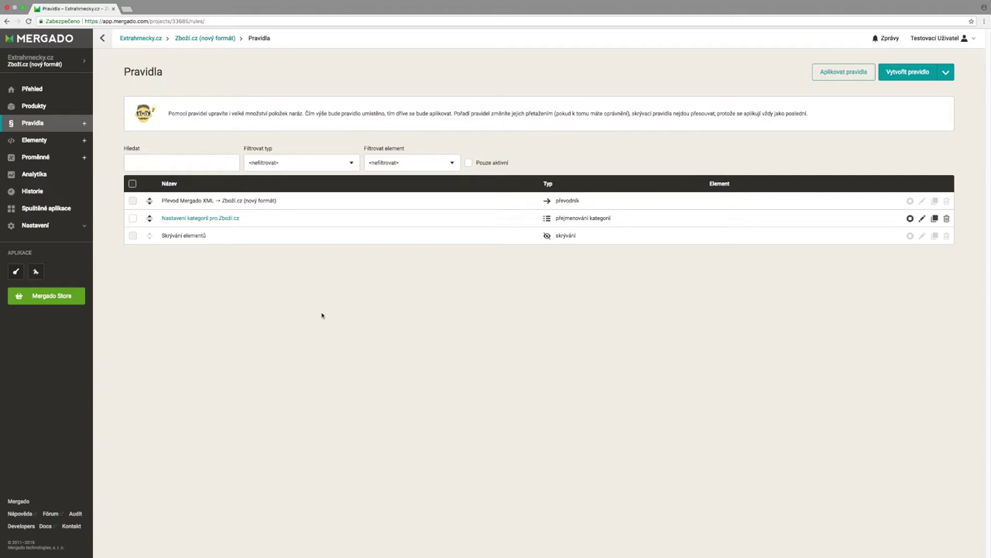
# - In the rule Nastavení kategorií pro Zboží.cz, shorten the first input category to Hrnky
pyautogui.click(205, 219)
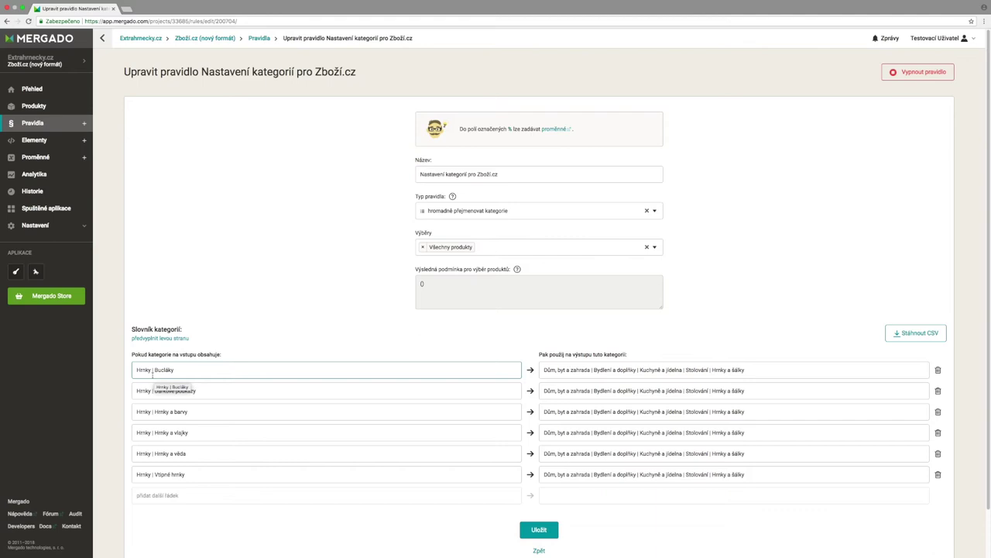
pyautogui.moveTo(152, 369); pyautogui.dragTo(208, 373)
pyautogui.press('BackSpace')
pyautogui.click(203, 333)
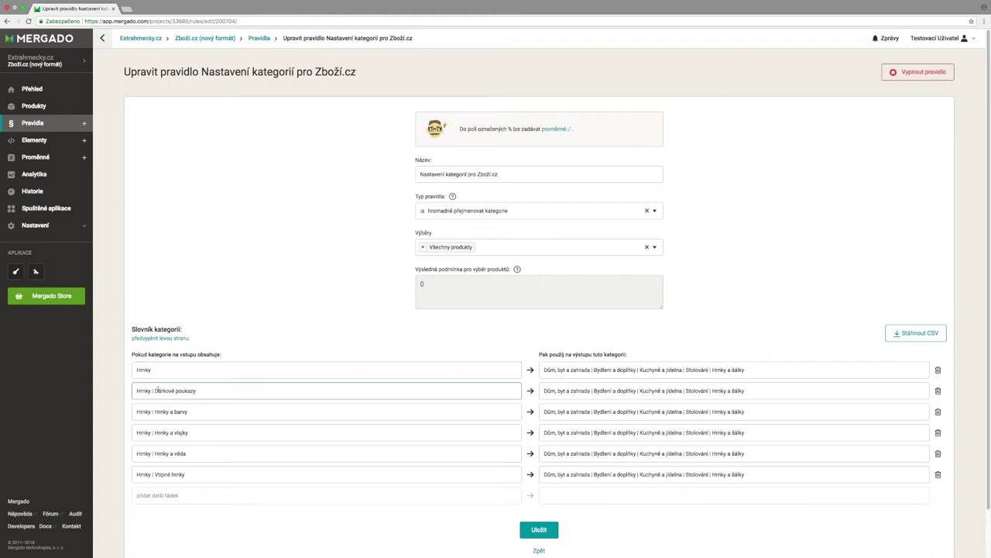
pyautogui.click(144, 370)
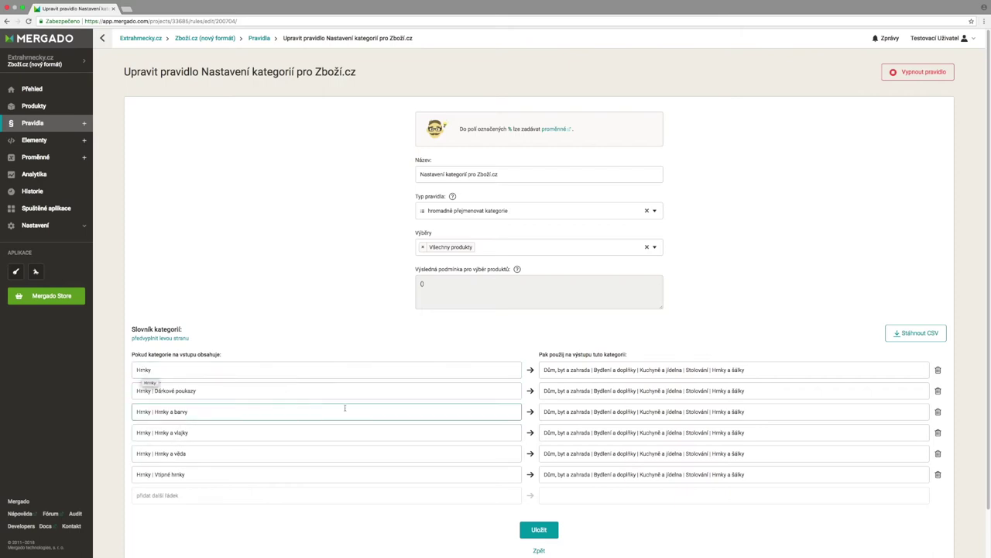
pyautogui.click(731, 371)
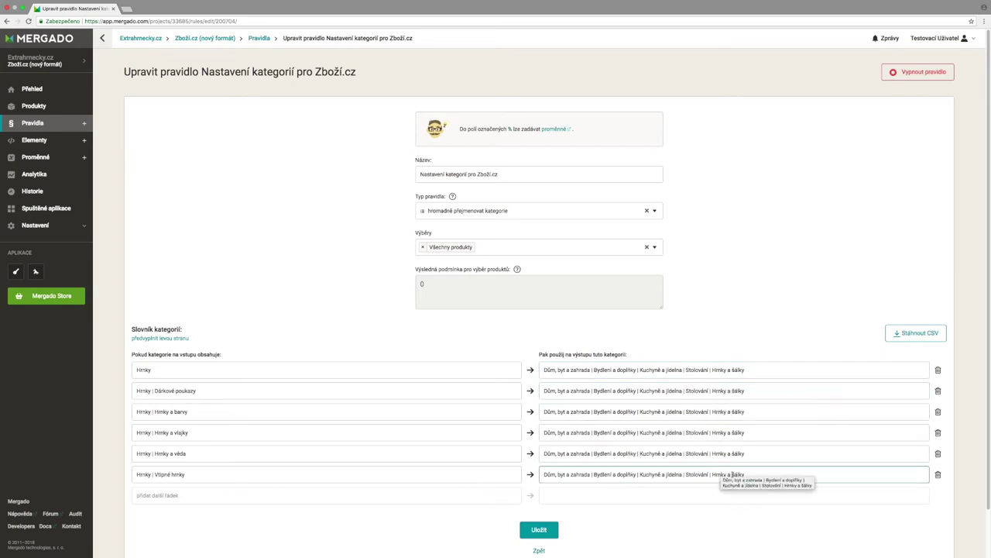
# - Delete the five dictionary rows below Hrnky and save the rule
pyautogui.click(938, 474)
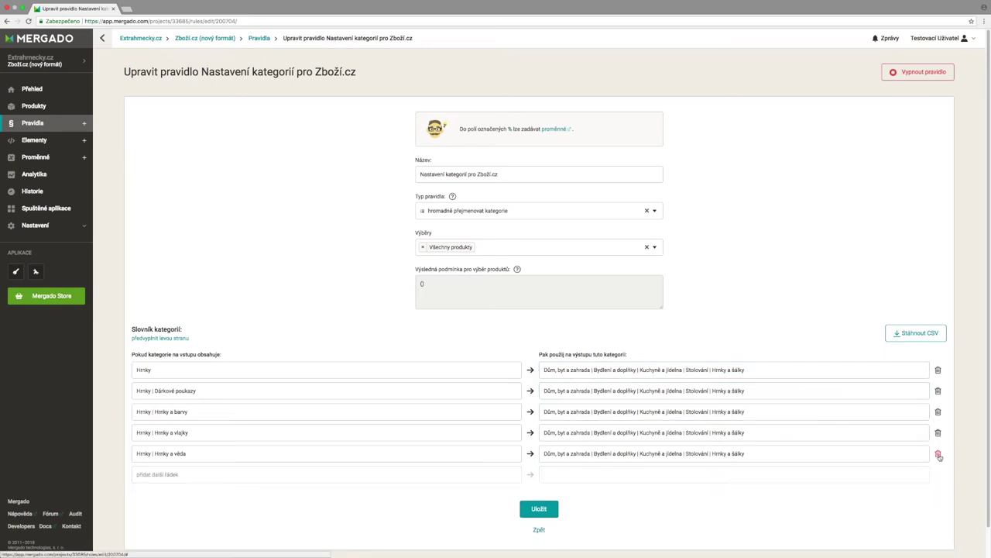
pyautogui.click(938, 453)
pyautogui.click(938, 432)
pyautogui.click(938, 414)
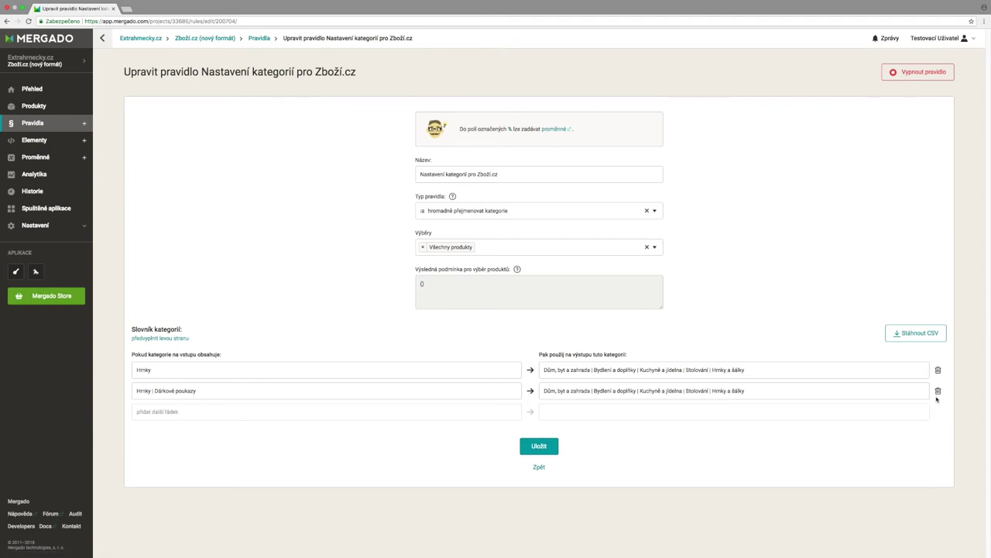
pyautogui.click(938, 392)
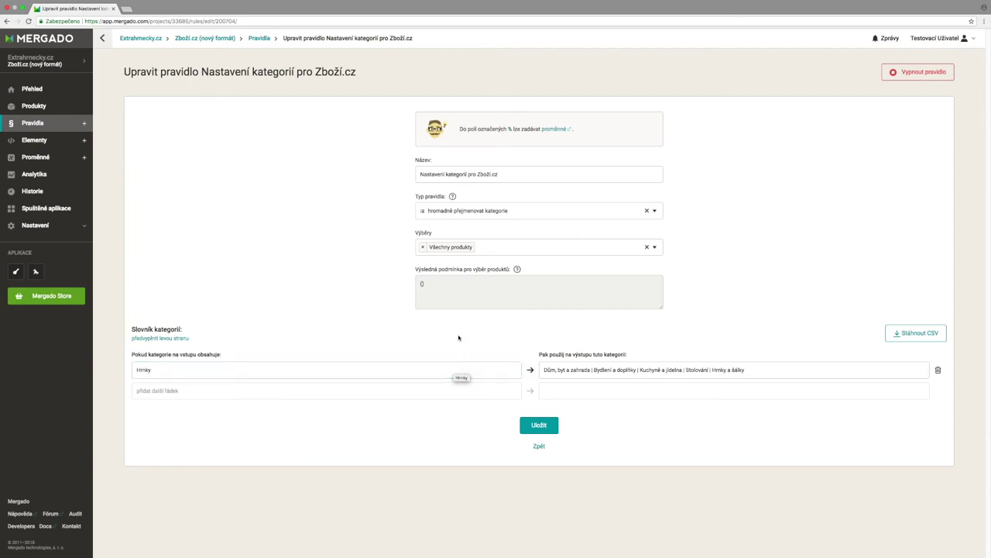
pyautogui.click(545, 427)
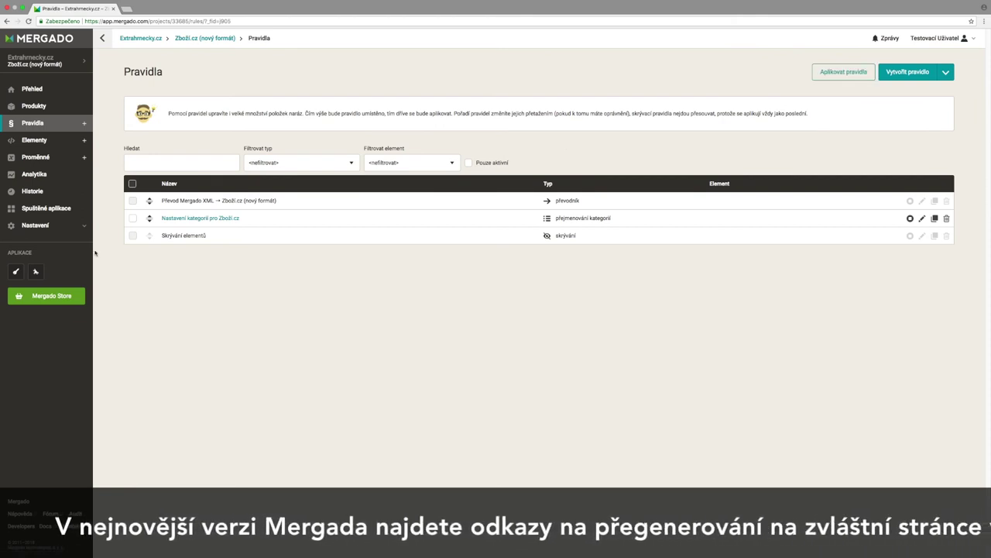
# - Run a full regeneration of the export Zboží.cz (nový formát) from its general settings and finish the process
pyautogui.click(77, 231)
pyautogui.click(77, 245)
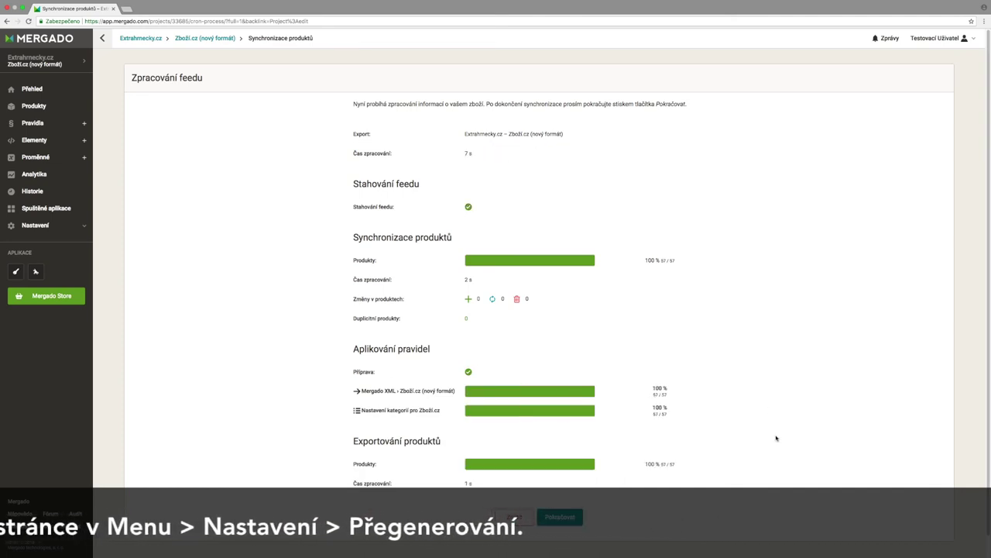
pyautogui.click(572, 522)
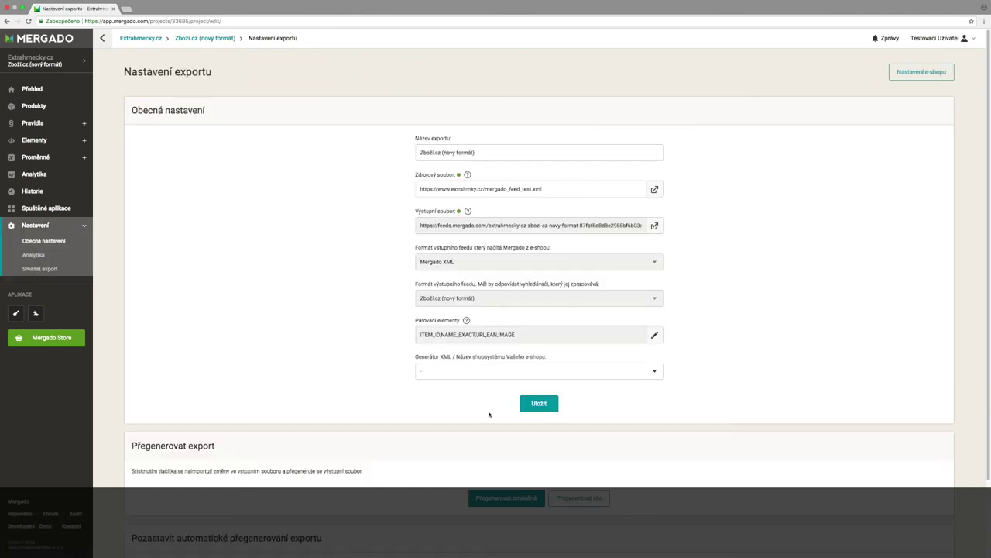
# - Check the input CATEGORY and output CATEGORYTEXT of Hrnek Science Medicine after the export's regeneration
pyautogui.click(45, 109)
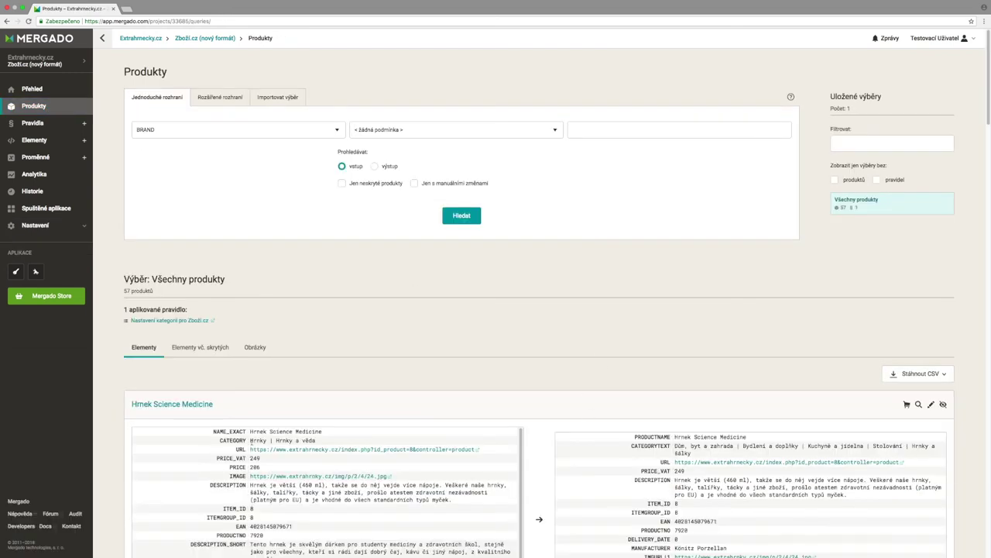
pyautogui.moveTo(251, 440); pyautogui.dragTo(325, 441)
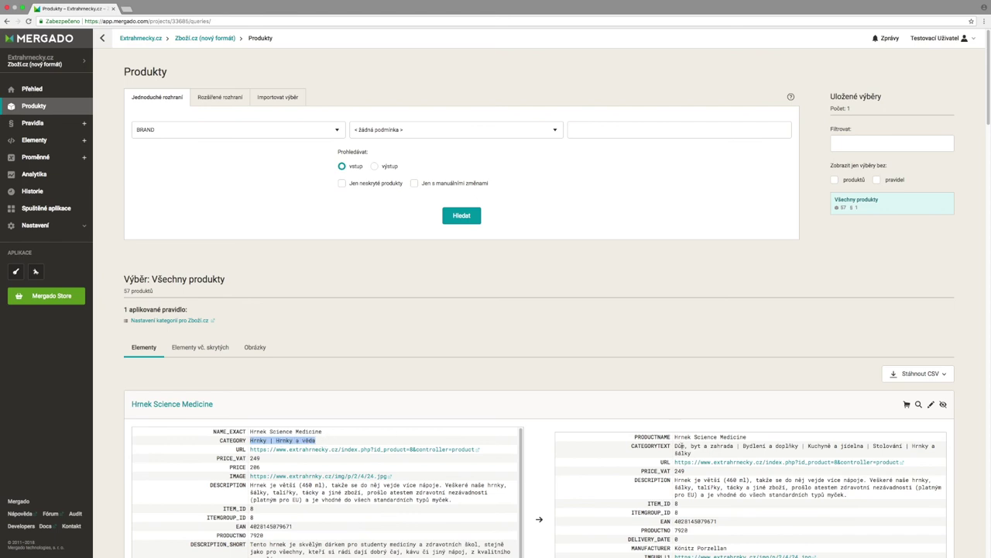
pyautogui.tripleClick(682, 447)
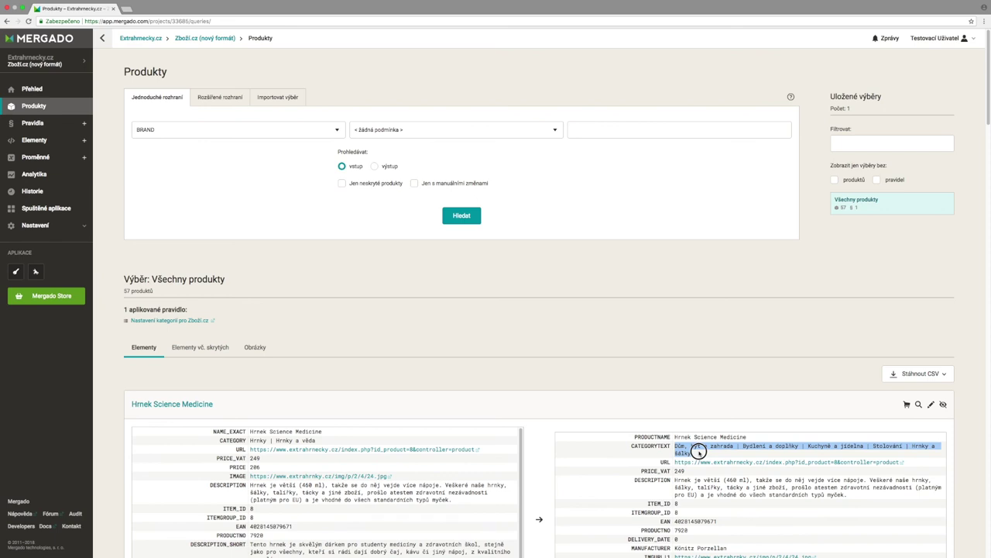